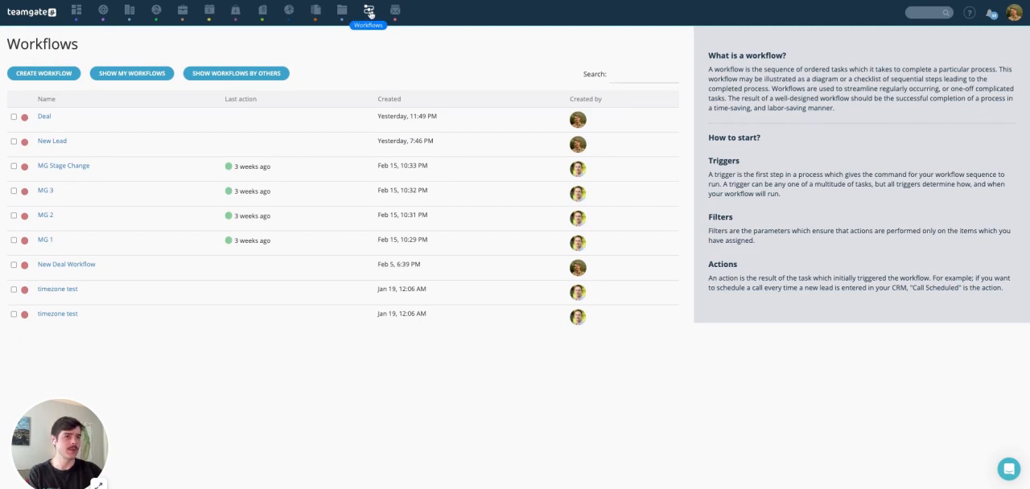
# Step: Create a new workflow named "New Lead (Contact Form)"
pyautogui.click(43, 73)
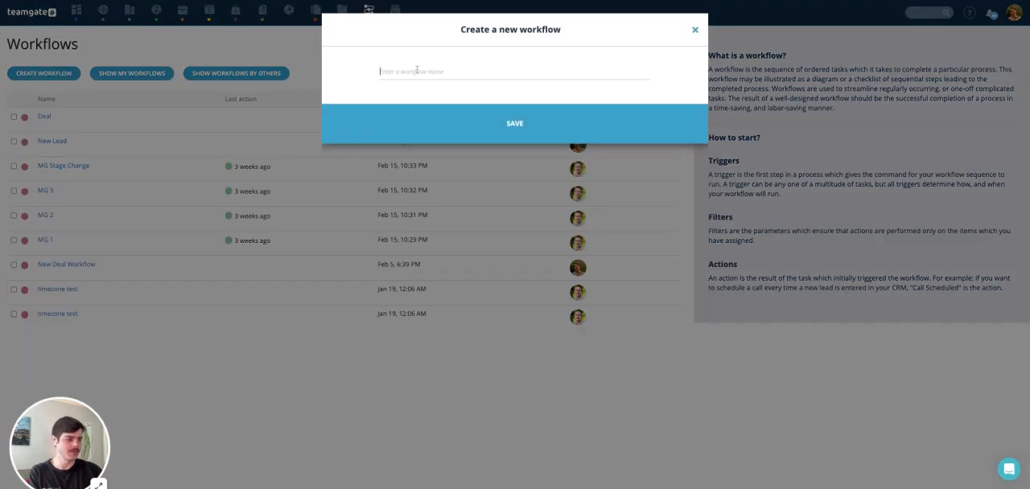
pyautogui.click(417, 71)
pyautogui.write('New Lead ')
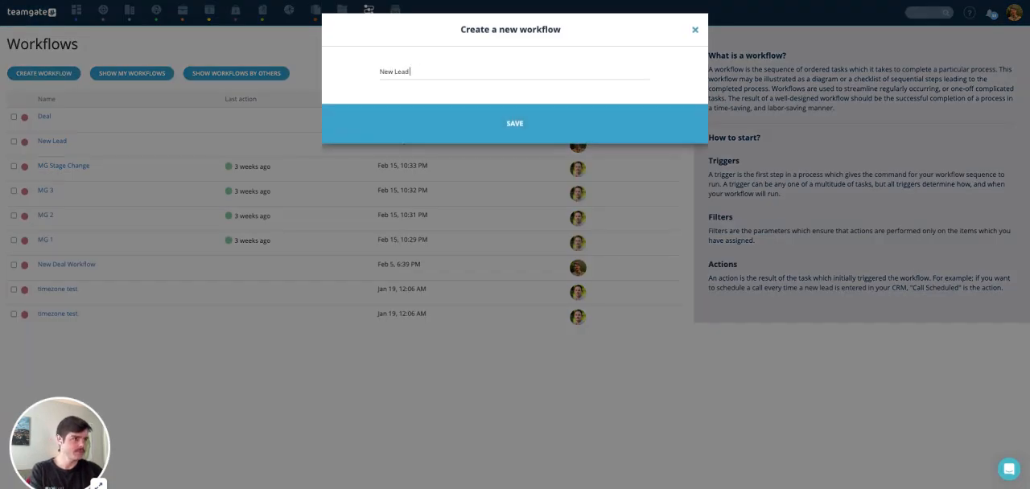
pyautogui.write('(Contact Form')
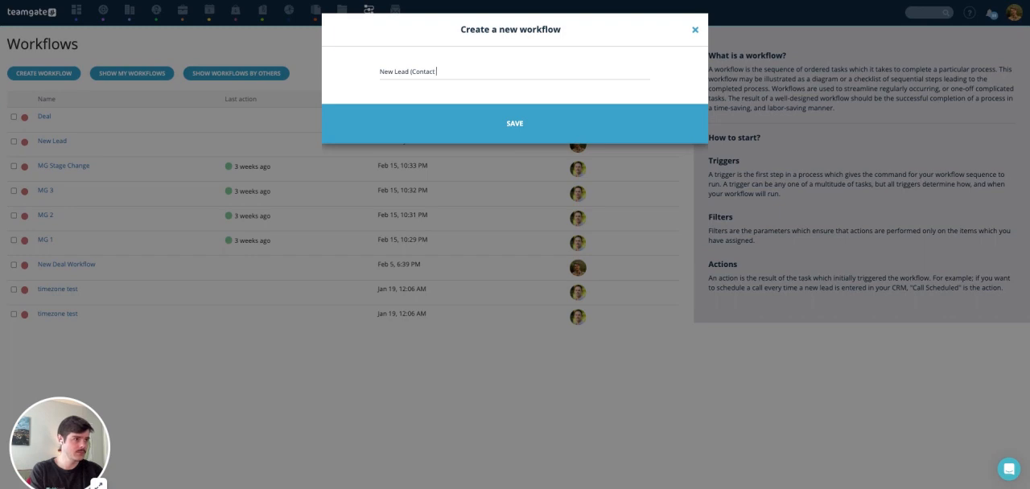
pyautogui.click(465, 125)
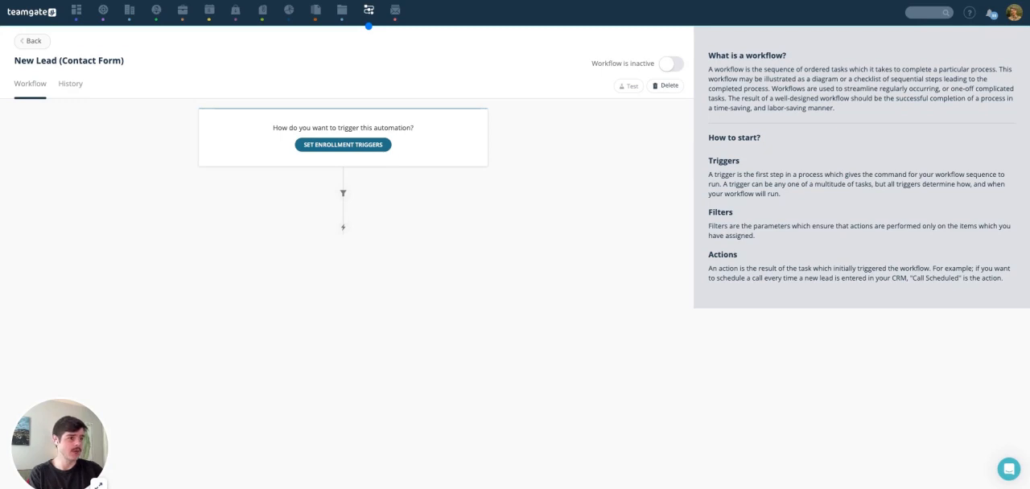
# Step: Set the workflow's enrollment trigger to New Lead from the Leads group
pyautogui.click(343, 144)
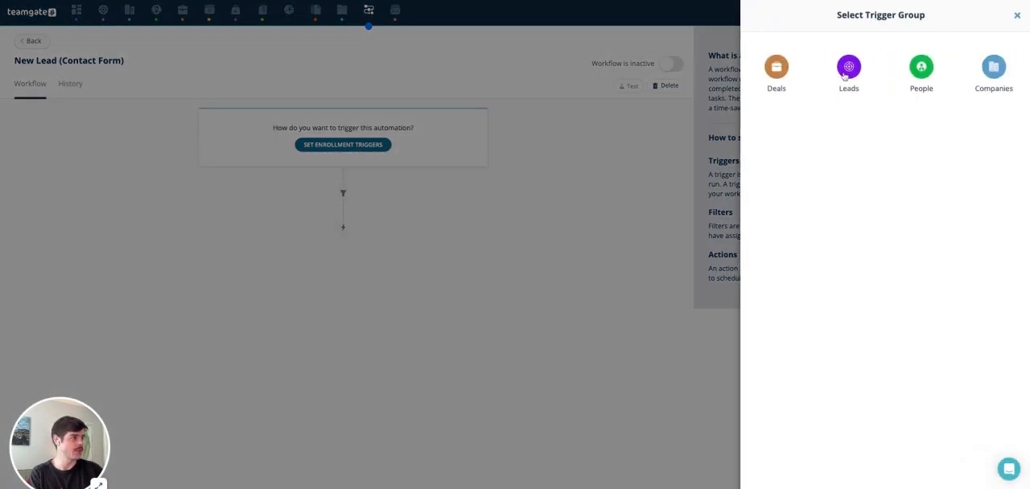
pyautogui.click(847, 72)
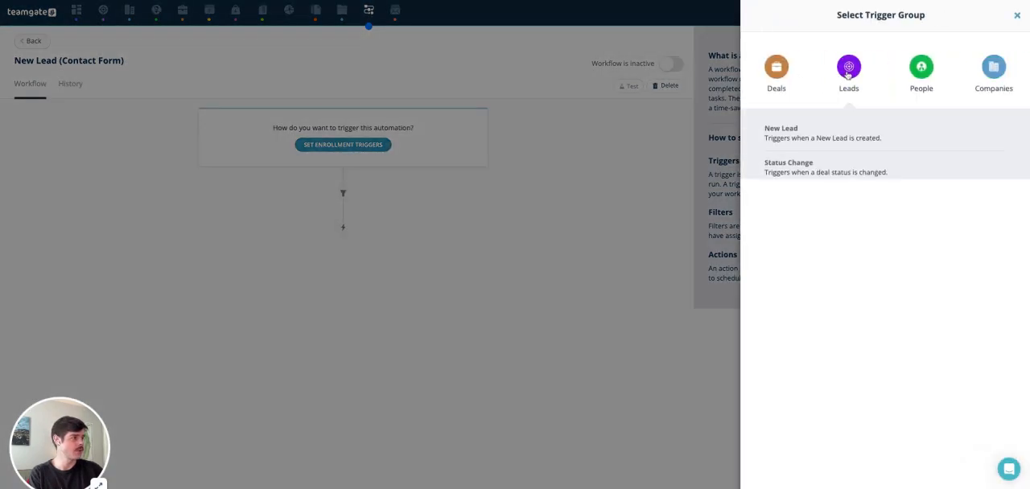
pyautogui.click(806, 138)
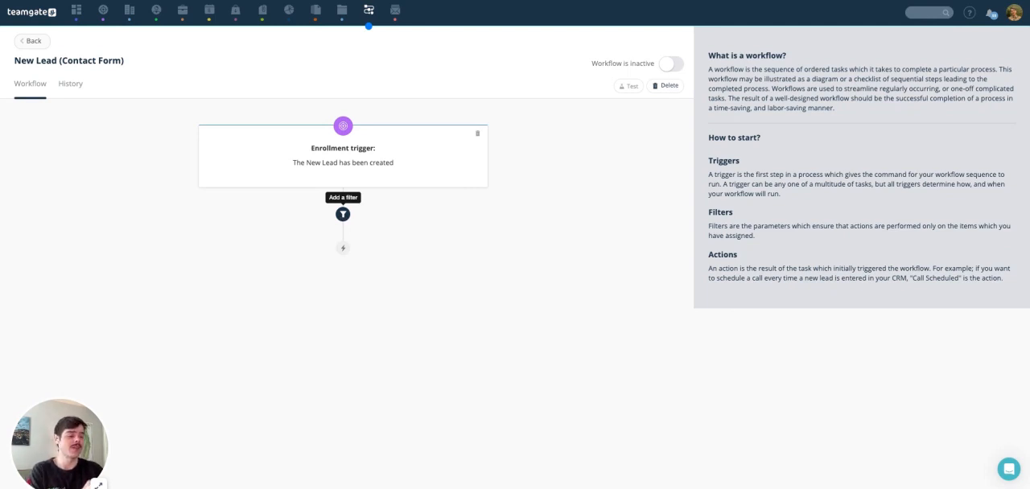
# Step: Add a filter so the workflow continues only if the lead's Source is Contact Form
pyautogui.click(343, 214)
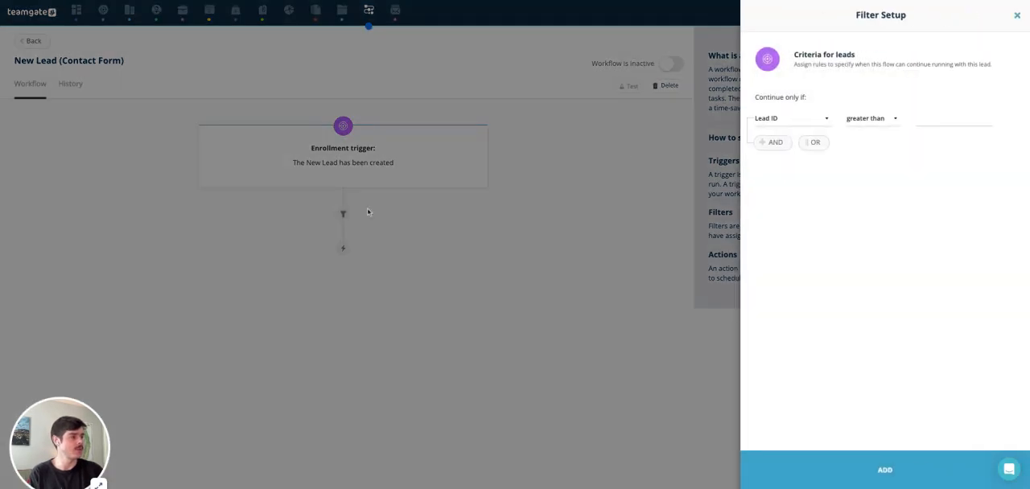
pyautogui.click(784, 123)
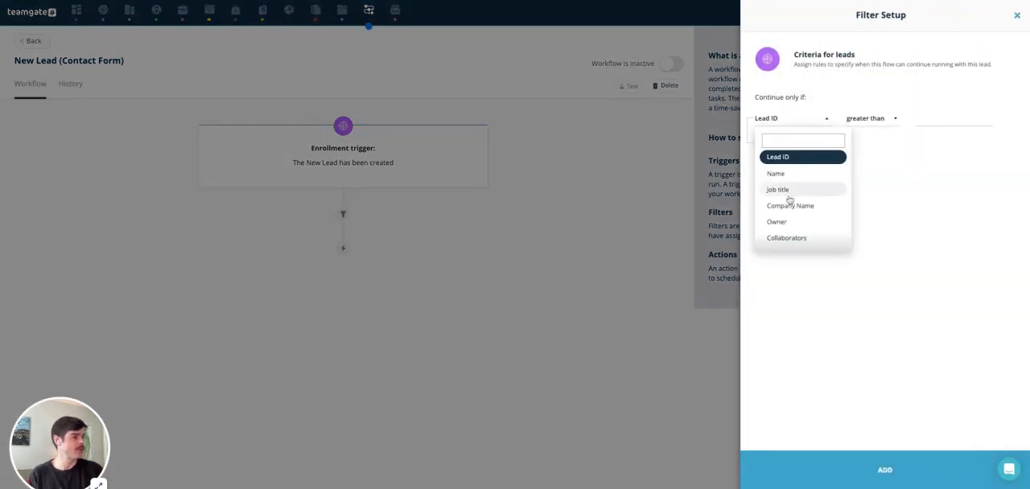
pyautogui.scroll(-1, 789, 200)
pyautogui.scroll(-2, 789, 201)
pyautogui.click(779, 231)
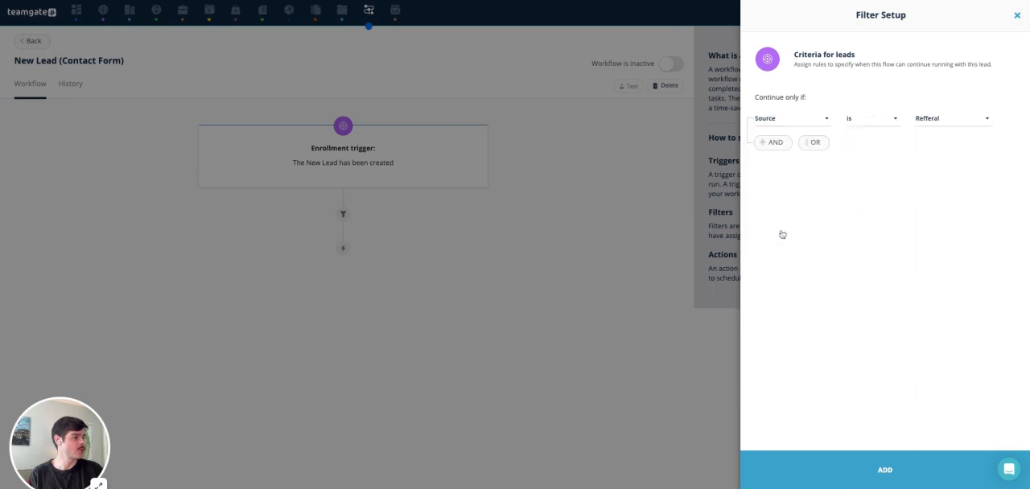
pyautogui.click(930, 121)
pyautogui.scroll(-3, 936, 194)
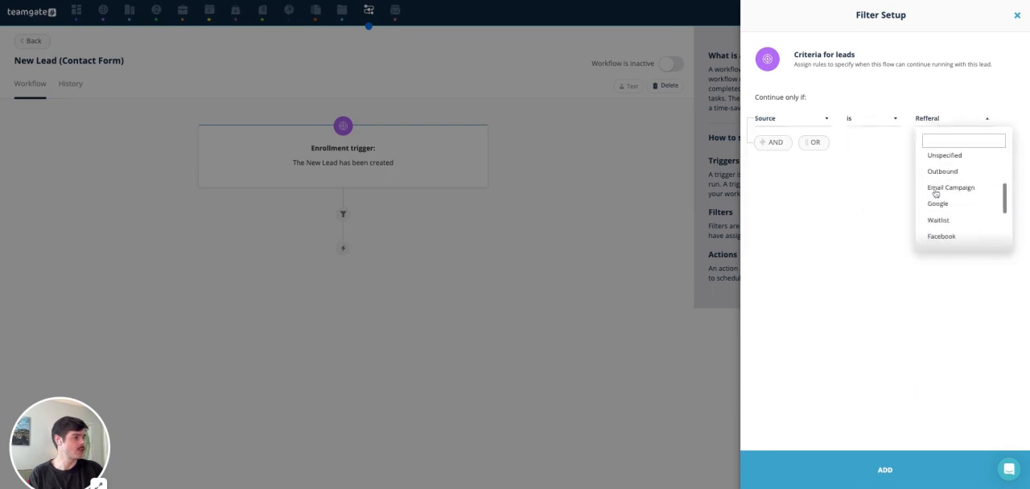
pyautogui.scroll(-2, 934, 190)
pyautogui.click(939, 239)
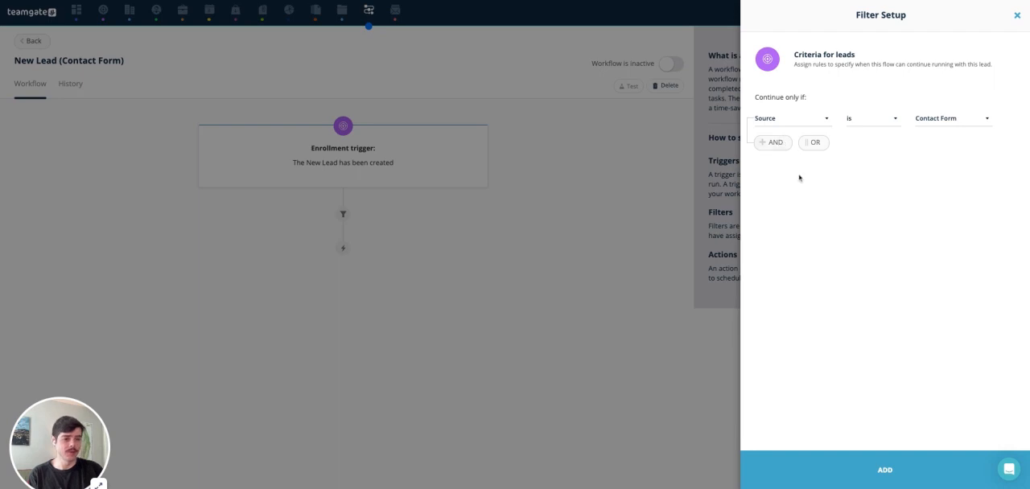
pyautogui.click(865, 468)
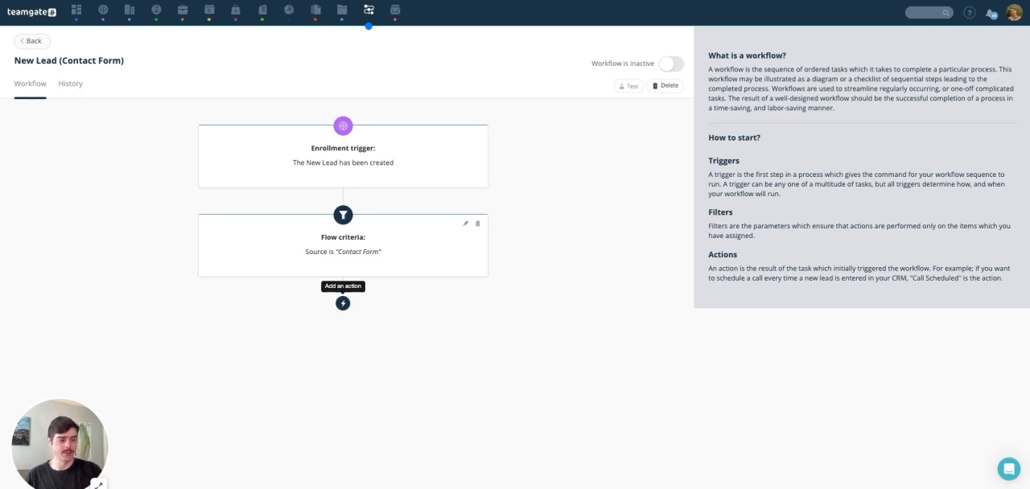
# Step: Start a Create a call action after the filter and title it "Call new inbound lead (contact form)"
pyautogui.click(343, 304)
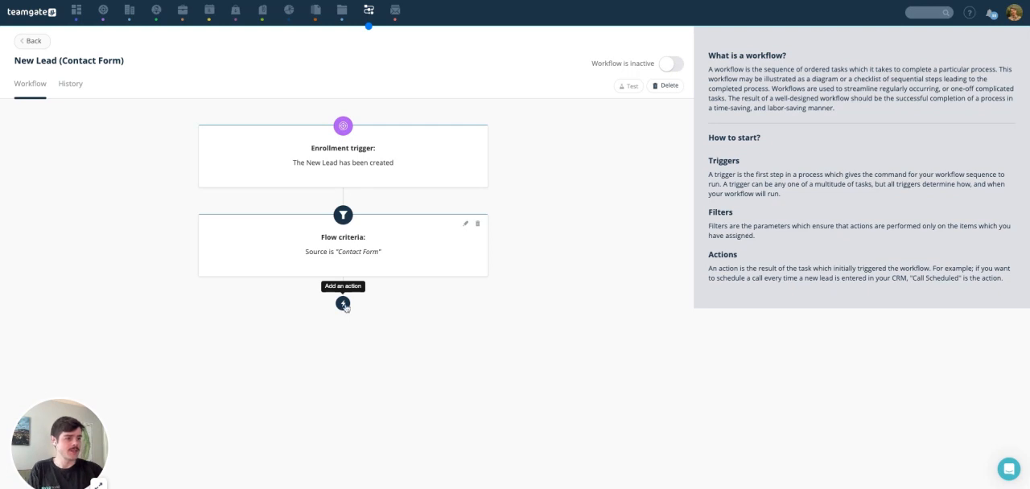
pyautogui.click(780, 71)
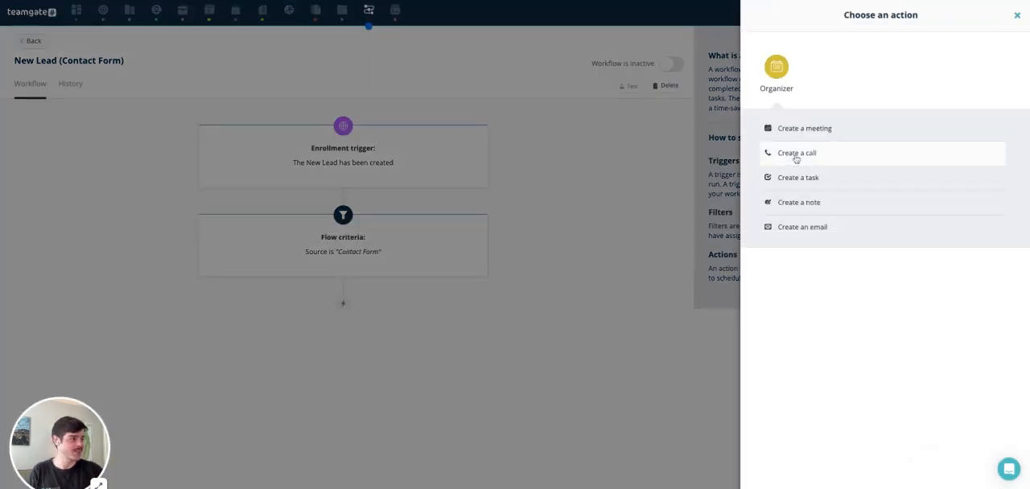
pyautogui.click(797, 153)
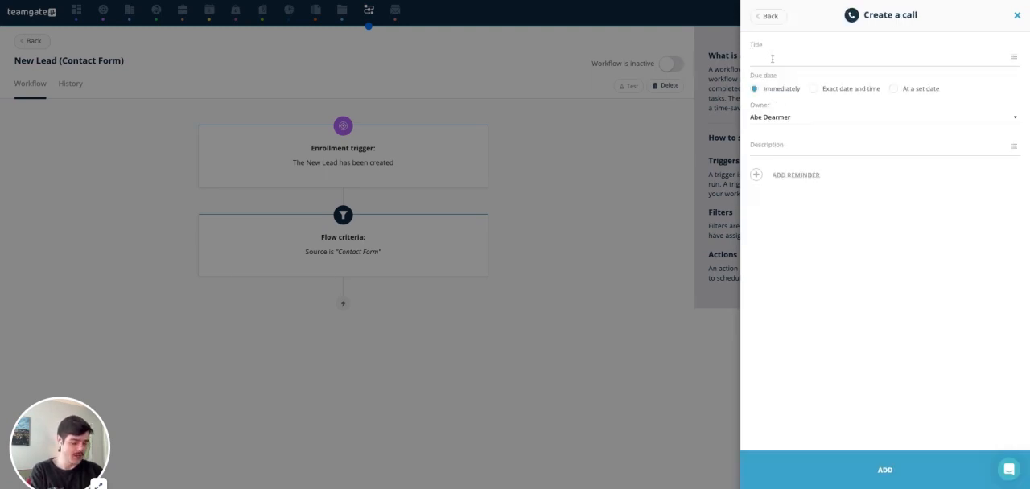
pyautogui.write('Call')
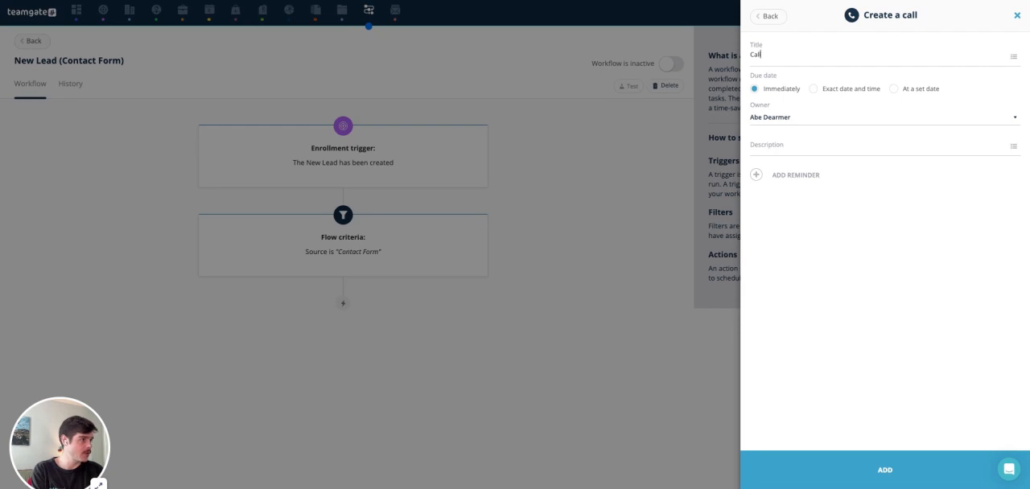
pyautogui.write(' new inbound')
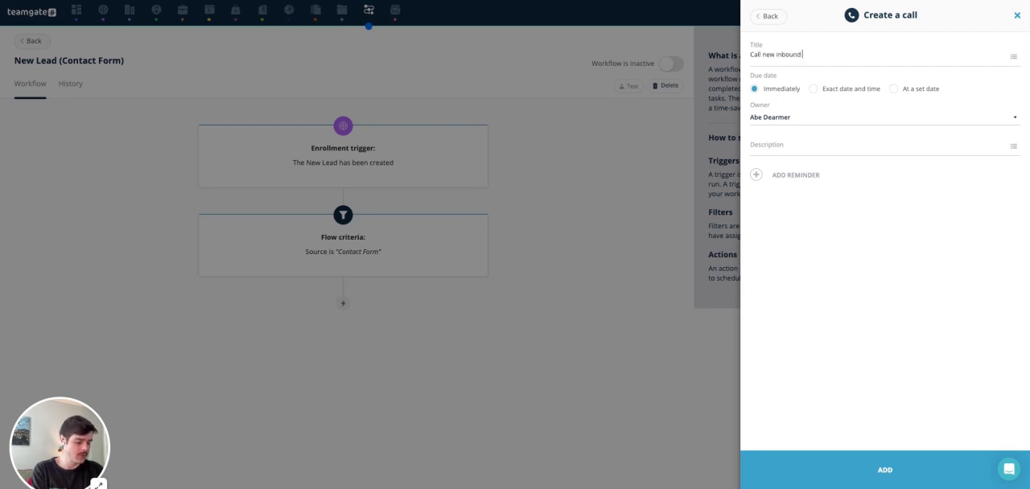
pyautogui.write(' lead (cont')
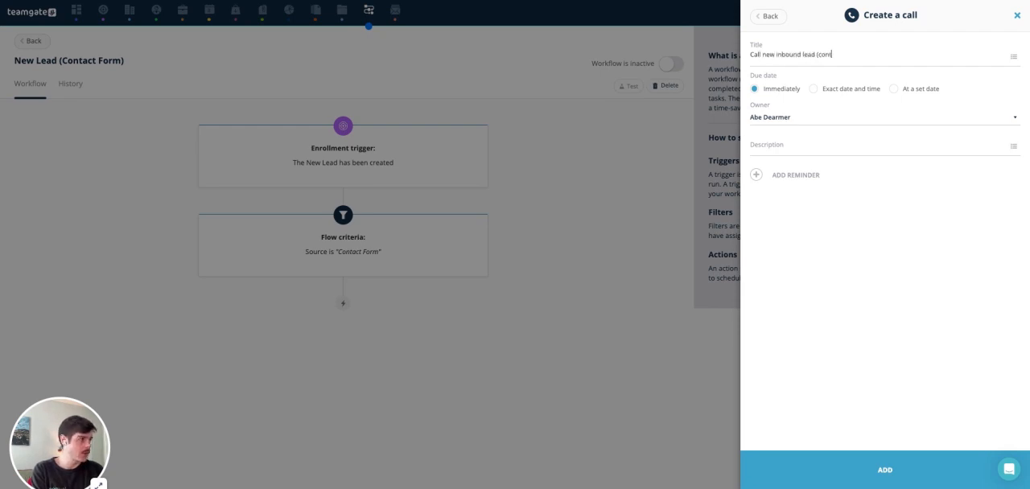
pyautogui.write('act form)')
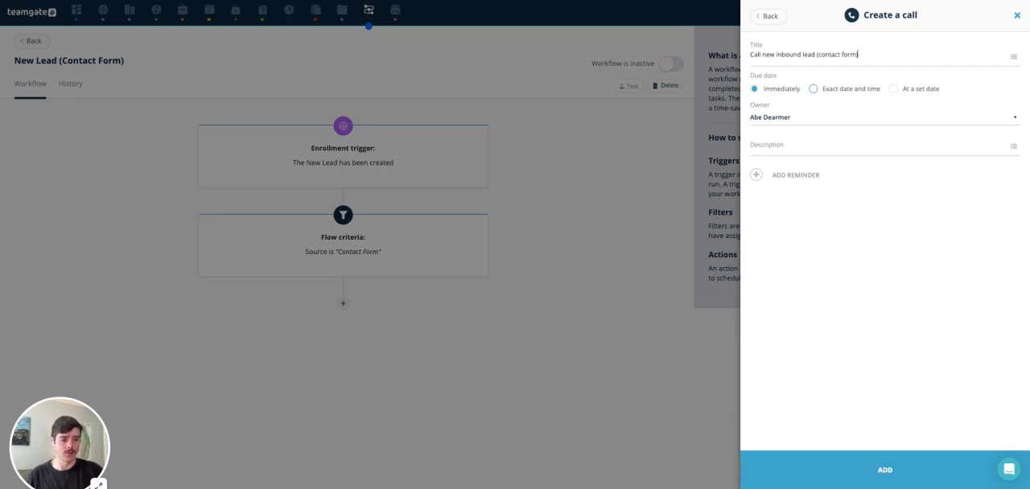
# Step: Assign the call to a different owner, add it to the flow, and activate the workflow
pyautogui.click(806, 119)
pyautogui.click(798, 236)
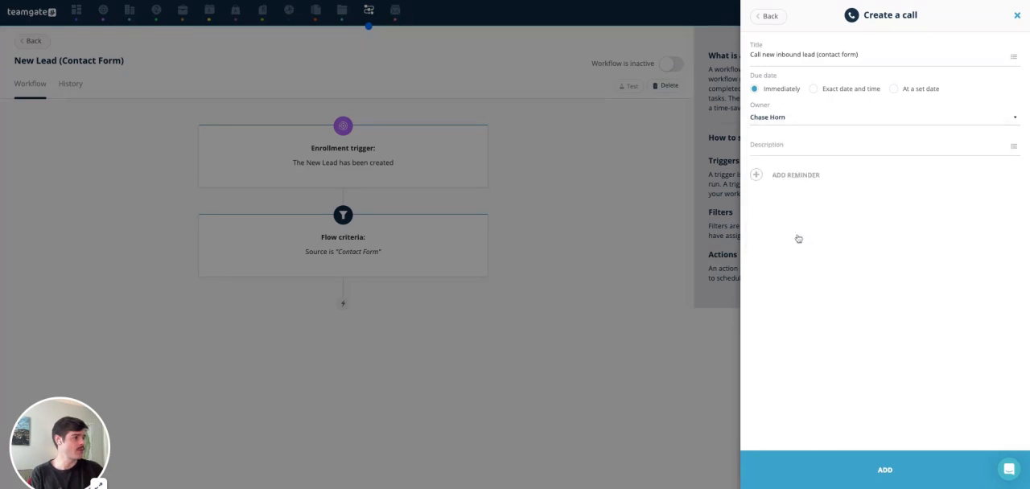
pyautogui.click(837, 475)
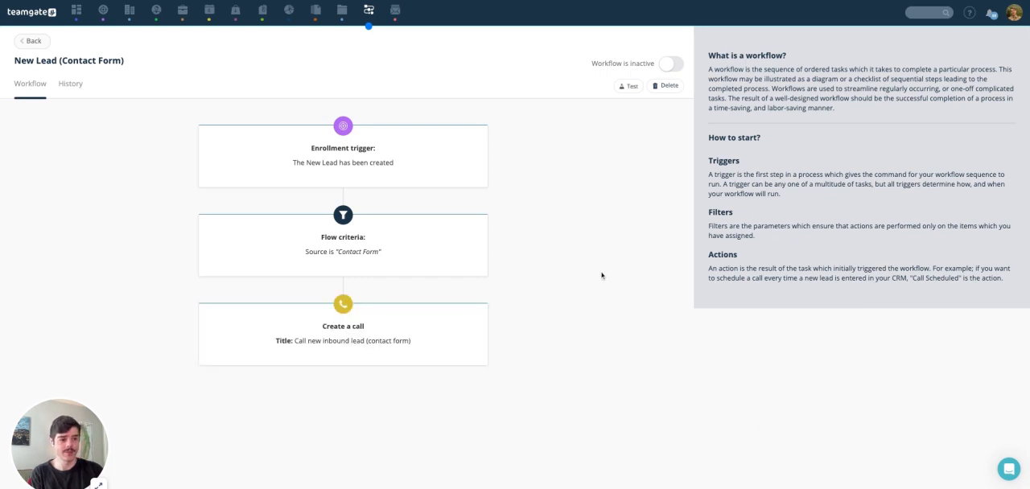
pyautogui.click(673, 66)
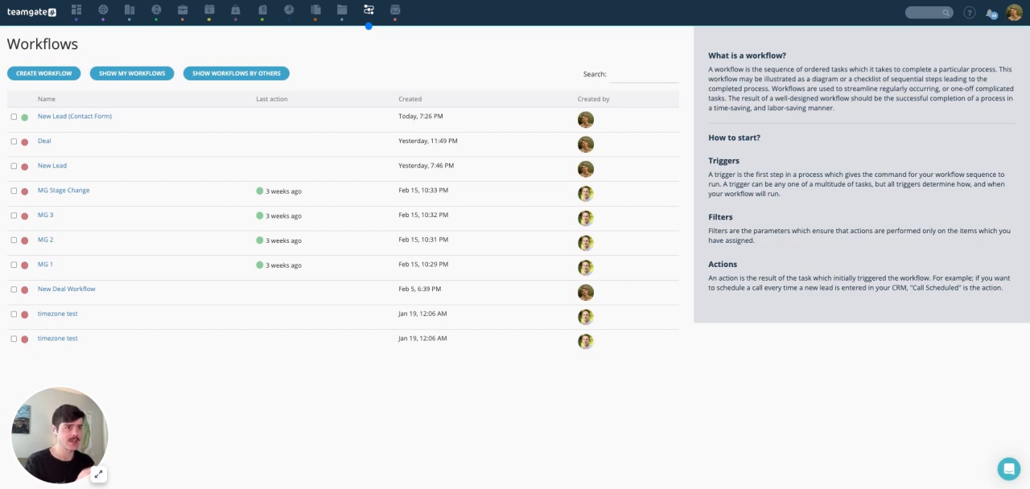
# Step: Create another workflow named "Status 2 (Leads)"
pyautogui.click(44, 74)
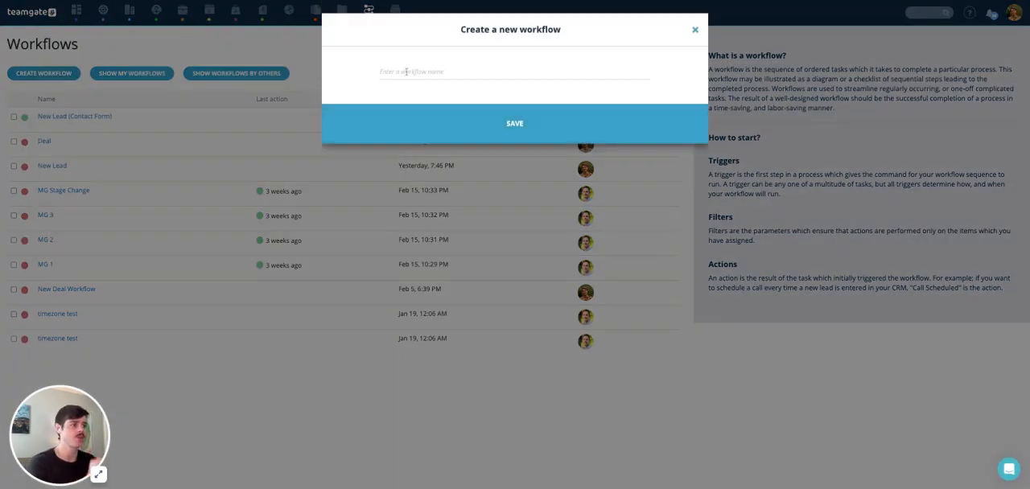
pyautogui.write('Statu')
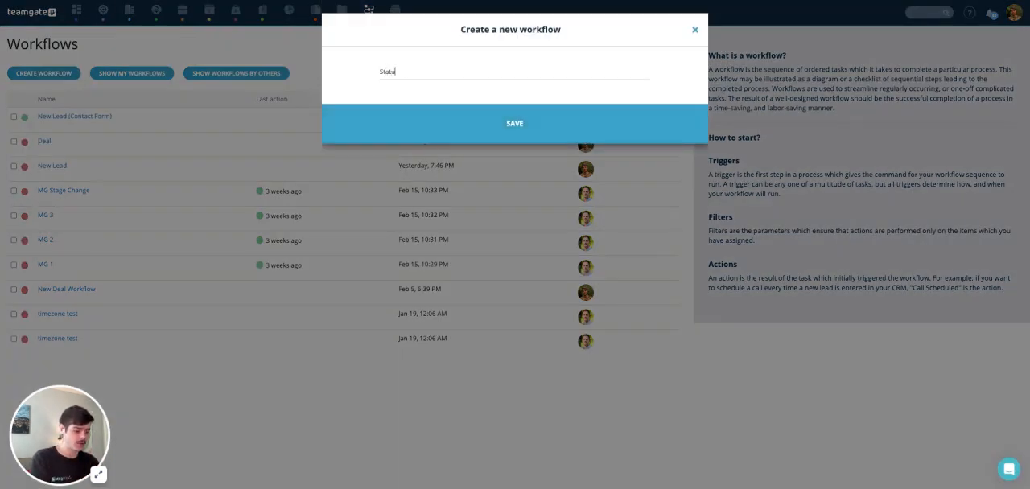
pyautogui.write('s 2 (Leads)')
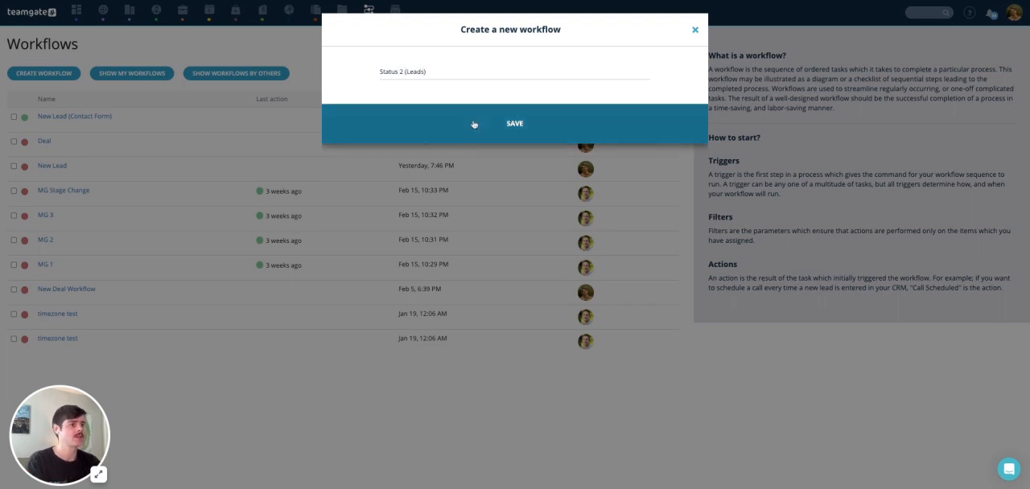
pyautogui.click(474, 124)
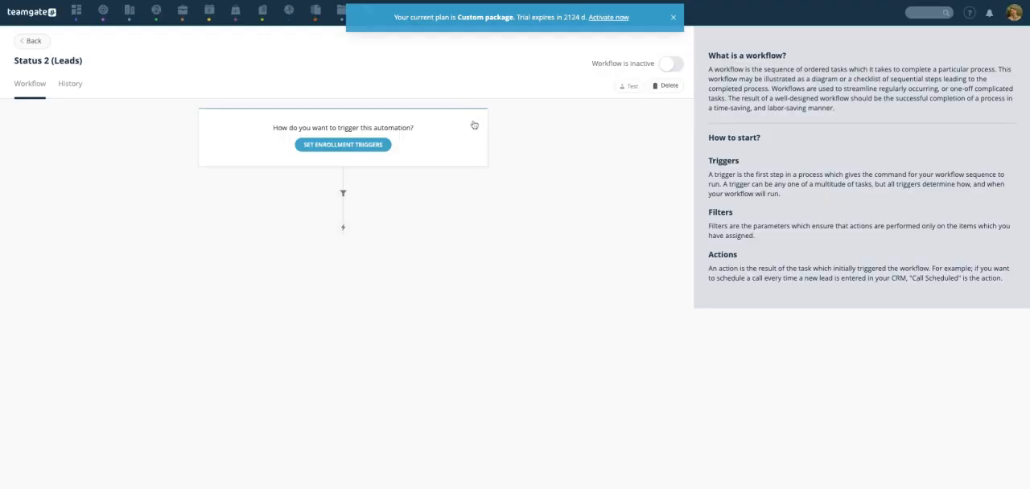
# Step: Set the enrollment trigger of the Status 2 (Leads) workflow to Status Change from the Leads group
pyautogui.click(363, 147)
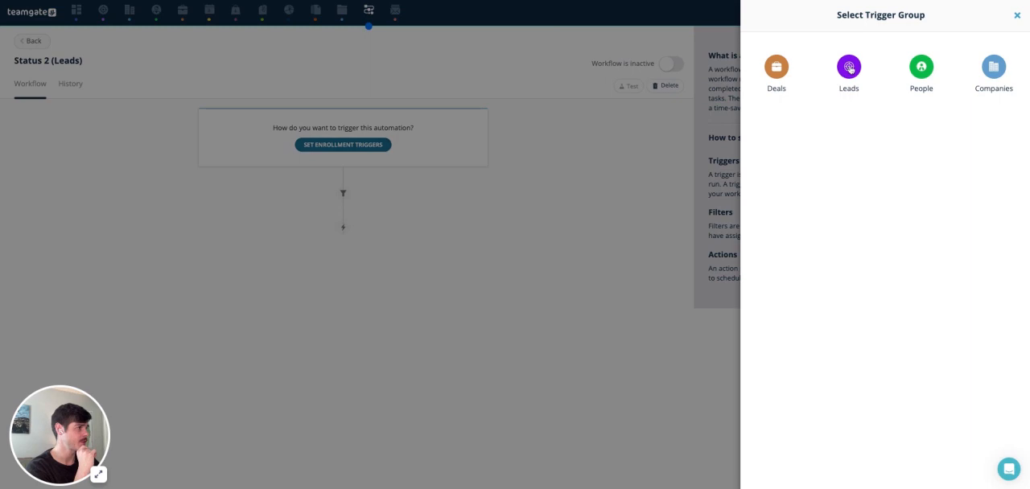
pyautogui.click(849, 68)
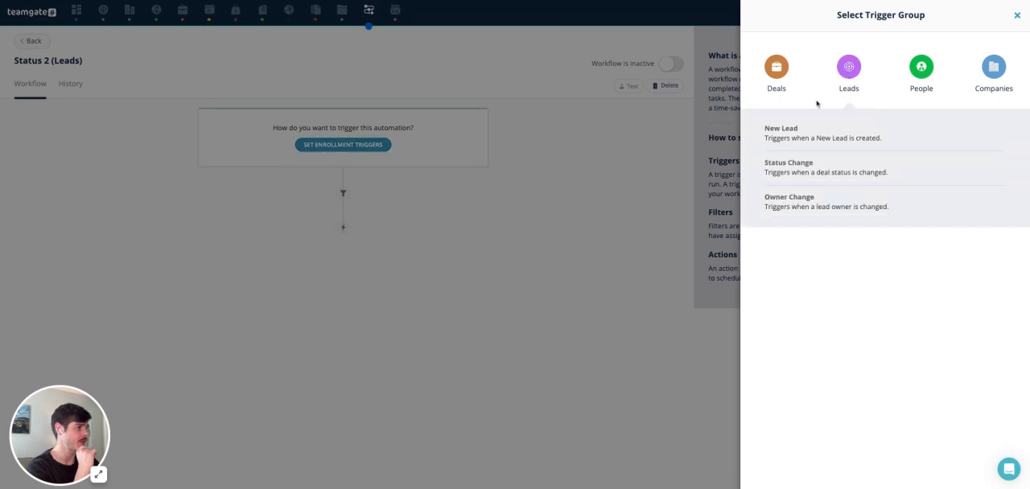
pyautogui.click(792, 166)
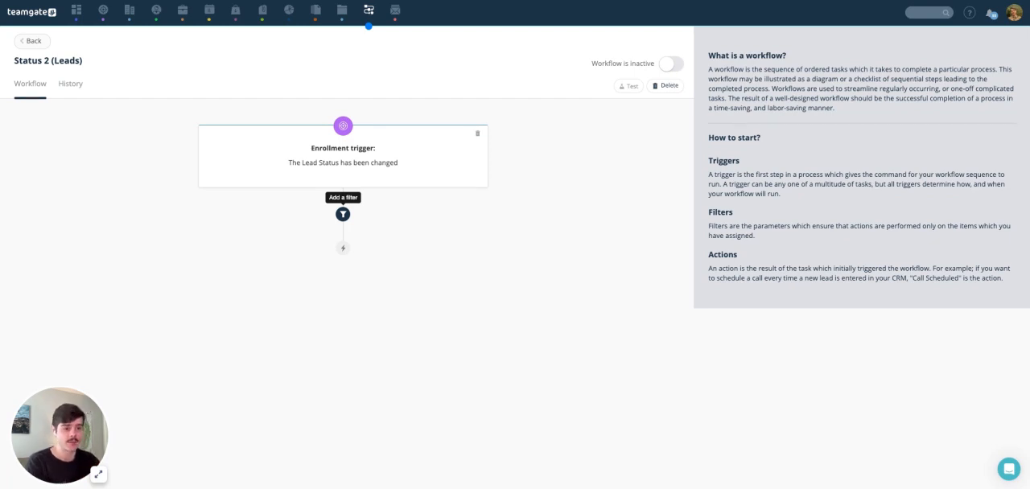
# Step: Add a filter so the flow continues only if the lead's Status is Call/Email 2
pyautogui.click(343, 214)
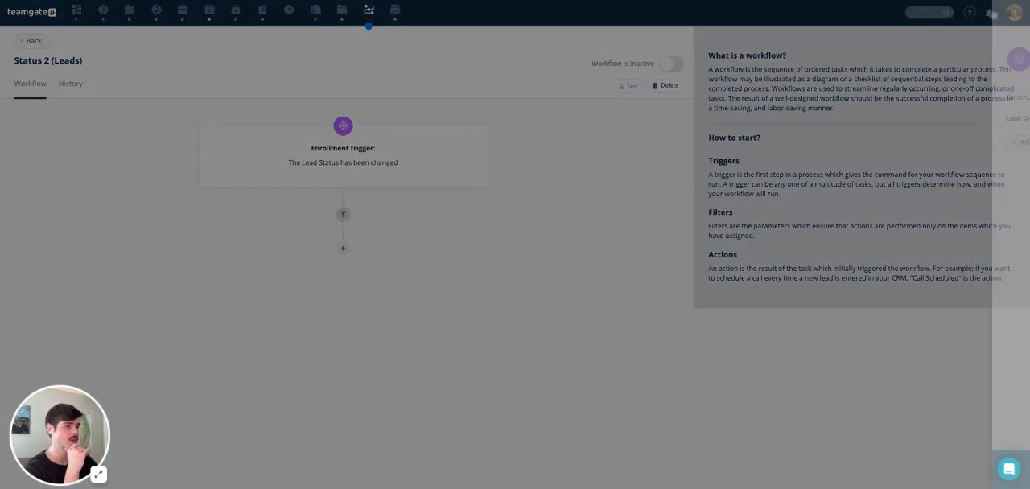
pyautogui.click(770, 119)
pyautogui.scroll(-4, 787, 182)
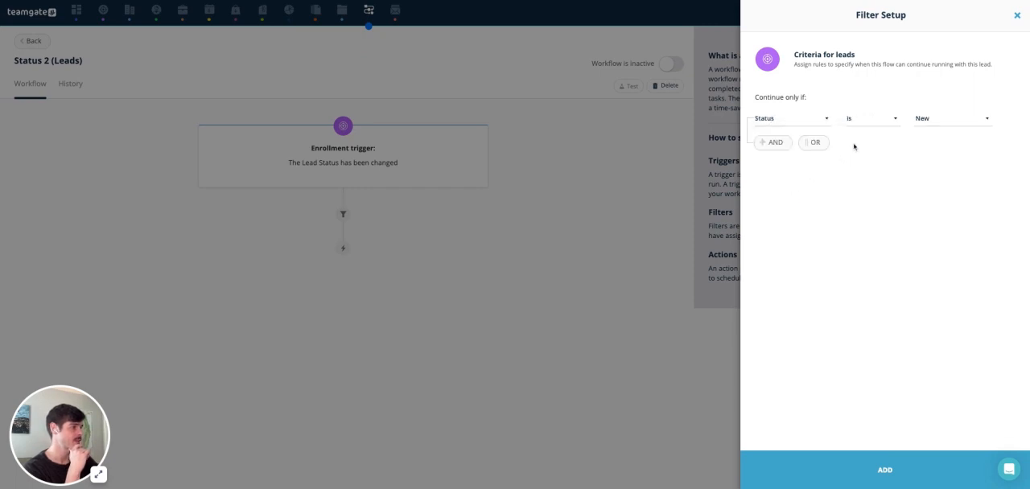
pyautogui.click(928, 124)
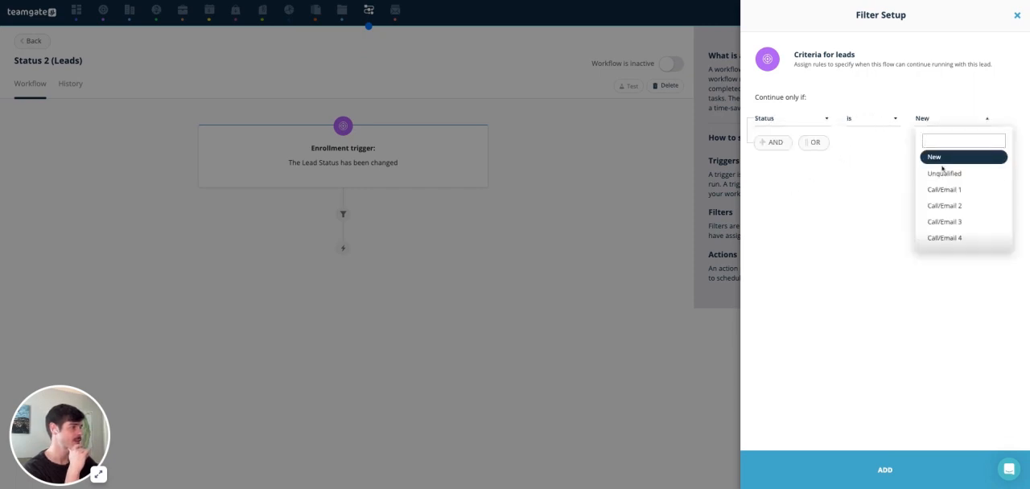
pyautogui.click(944, 207)
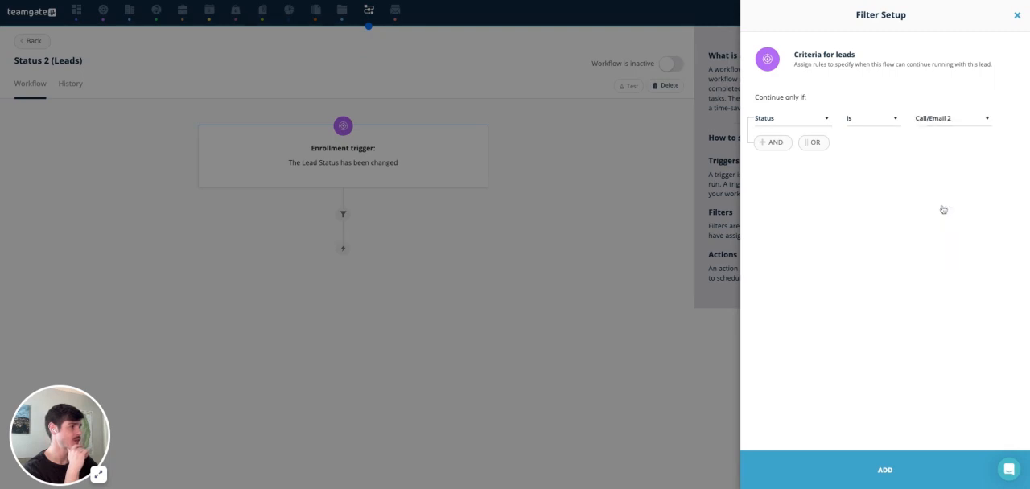
pyautogui.click(901, 472)
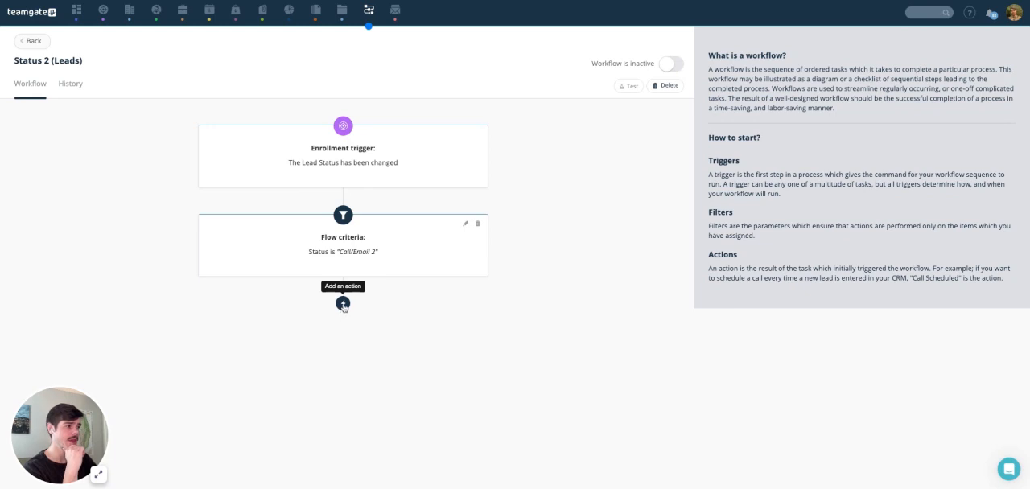
# Step: Add a Create an email action to the Status 2 (Leads) workflow without choosing a template, and activate the workflow
pyautogui.click(343, 305)
pyautogui.click(771, 69)
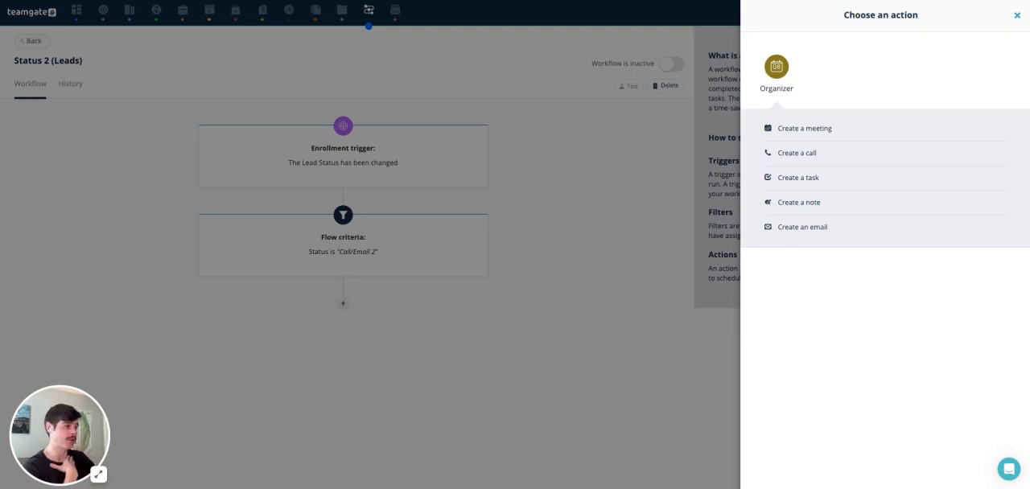
pyautogui.click(806, 228)
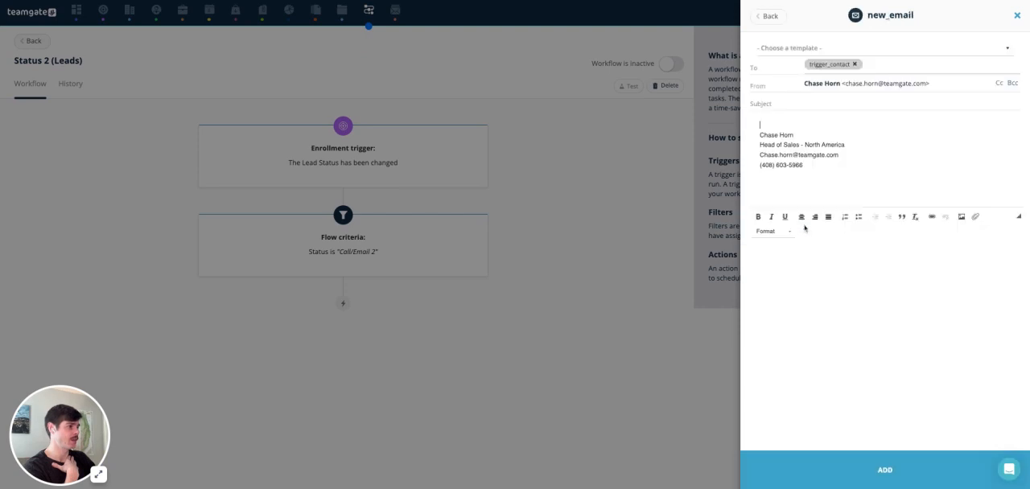
pyautogui.click(803, 50)
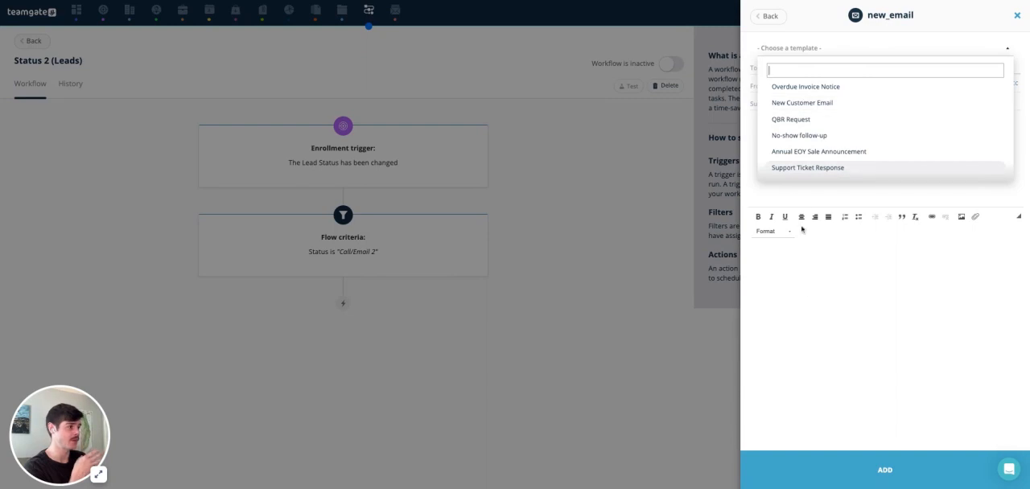
pyautogui.click(810, 295)
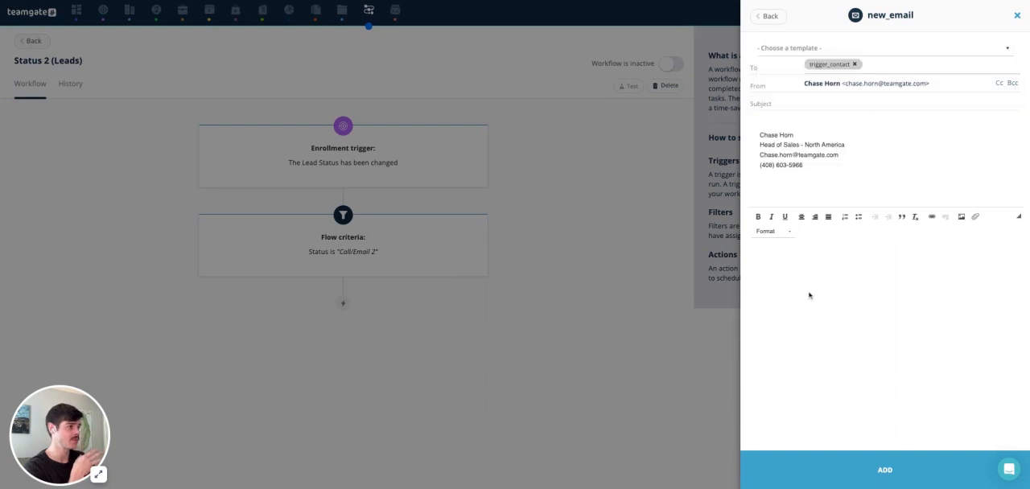
pyautogui.click(849, 471)
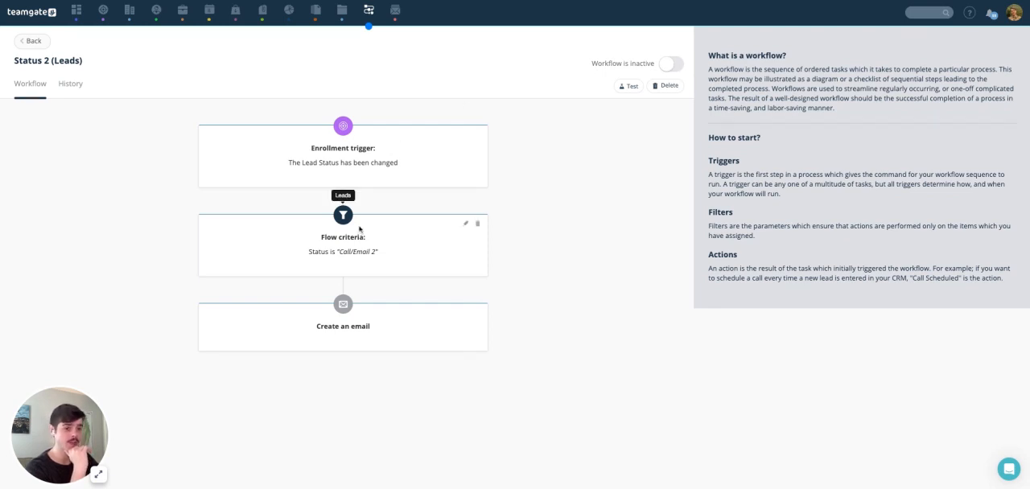
pyautogui.click(673, 64)
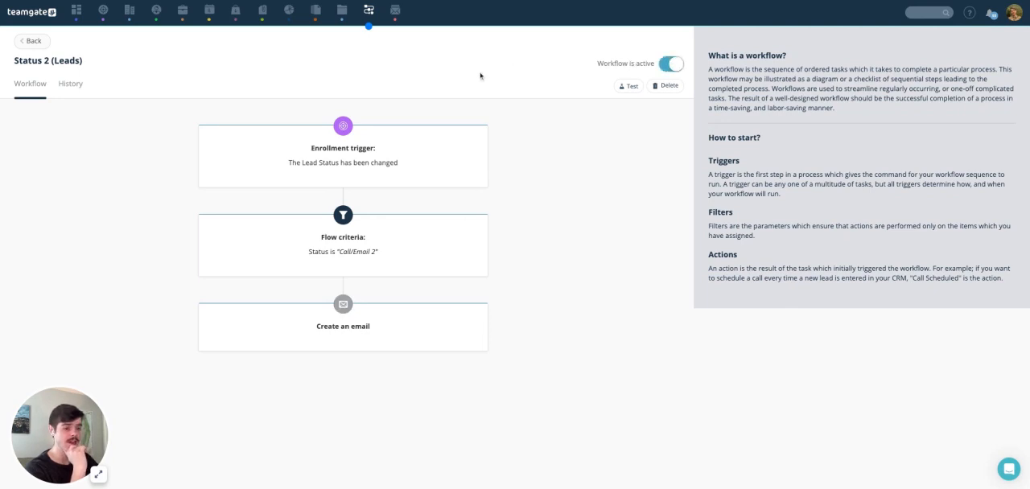
# Step: Create another workflow named "Welcome Partner!"
pyautogui.click(368, 11)
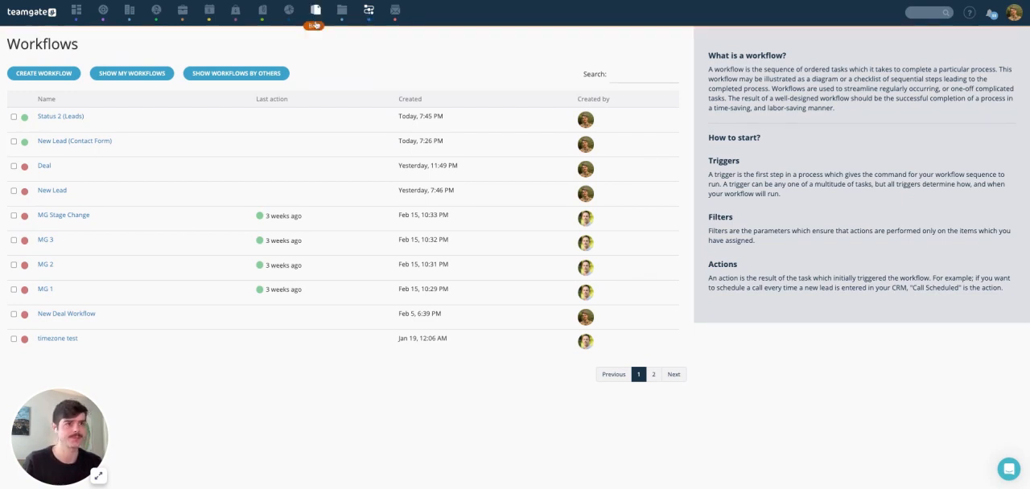
pyautogui.click(43, 74)
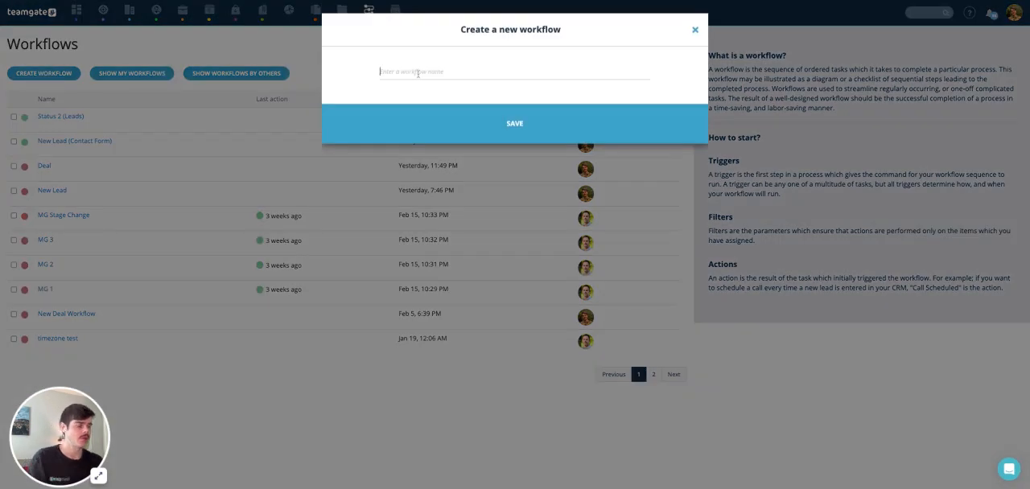
pyautogui.write('wbeina')
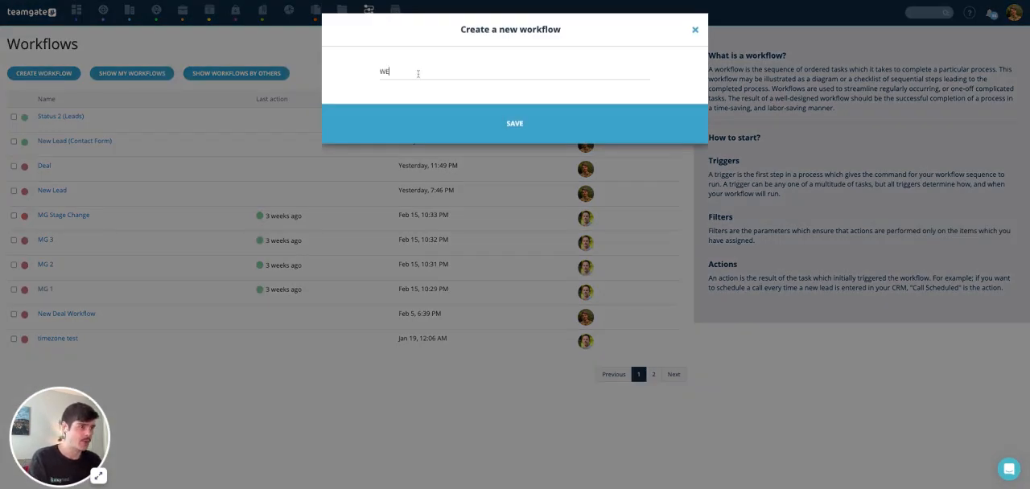
pyautogui.press('BackSpace')
pyautogui.press('BackSpace')
pyautogui.press('BackSpace')
pyautogui.press('BackSpace')
pyautogui.press('BackSpace')
pyautogui.write('elcom')
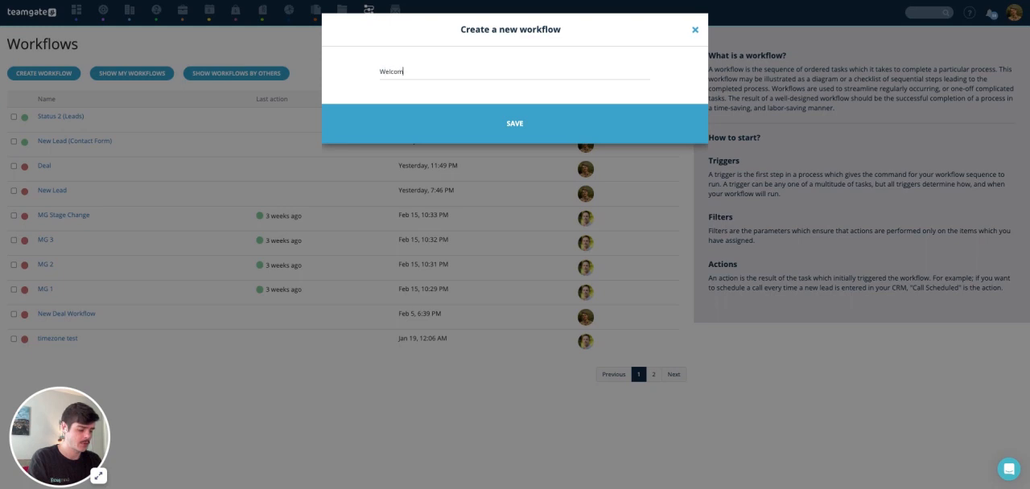
pyautogui.write('e Partner')
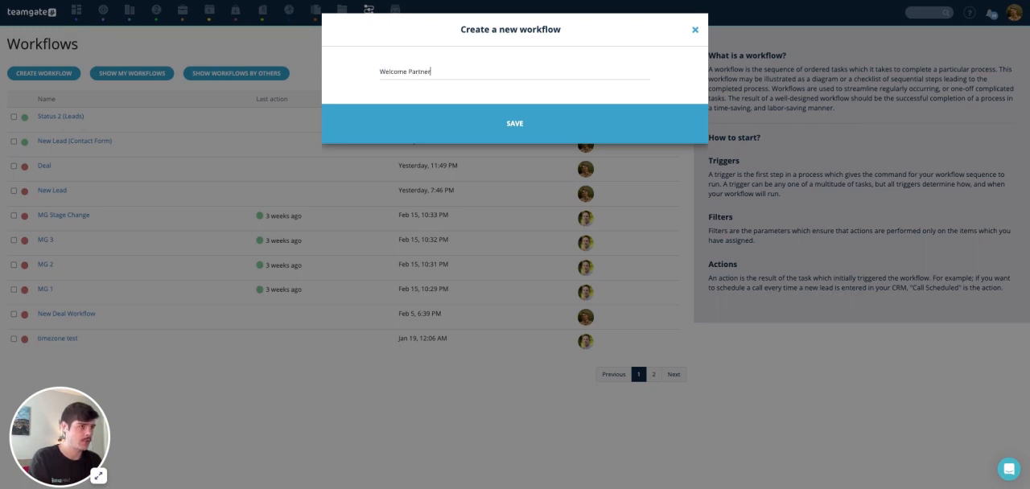
pyautogui.write('!')
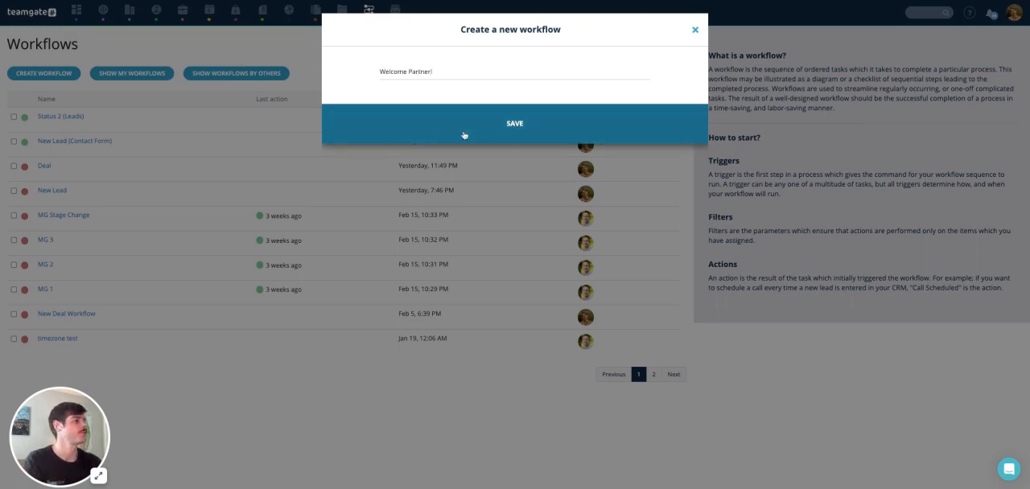
pyautogui.click(478, 133)
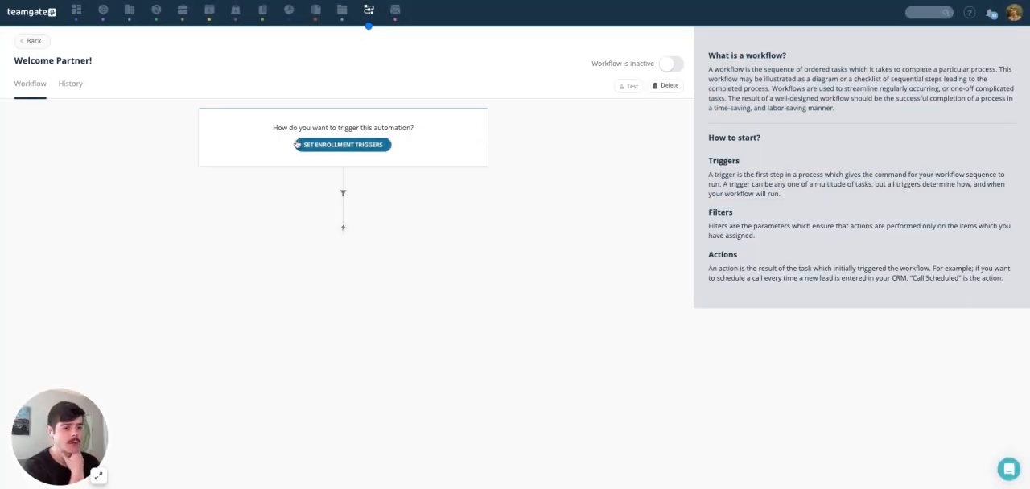
# Step: Set the enrollment trigger of the Welcome Partner! workflow to Stage Change from the Deals group
pyautogui.click(324, 146)
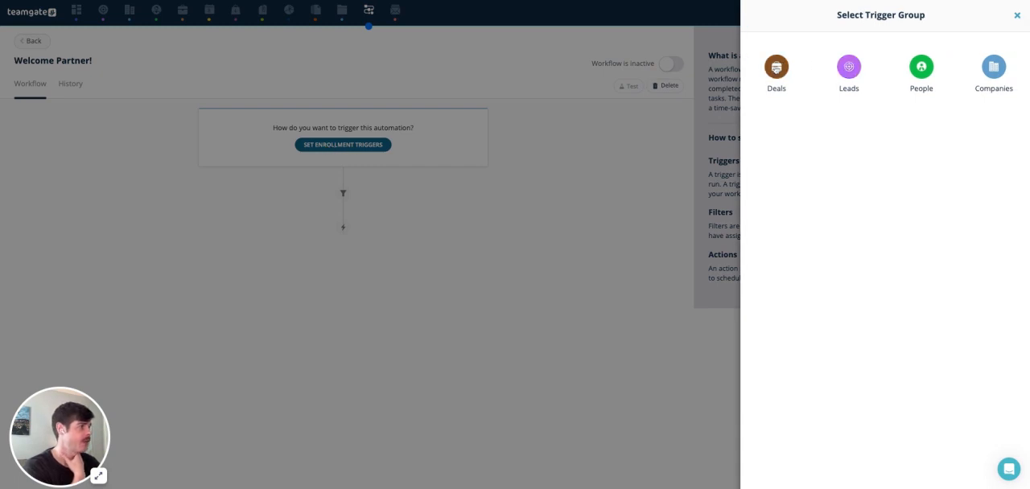
pyautogui.click(777, 66)
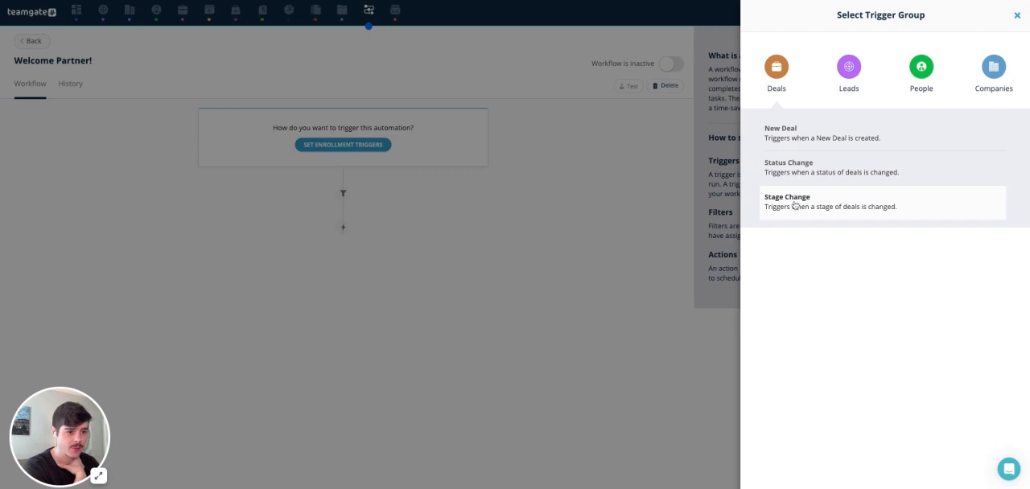
pyautogui.click(830, 202)
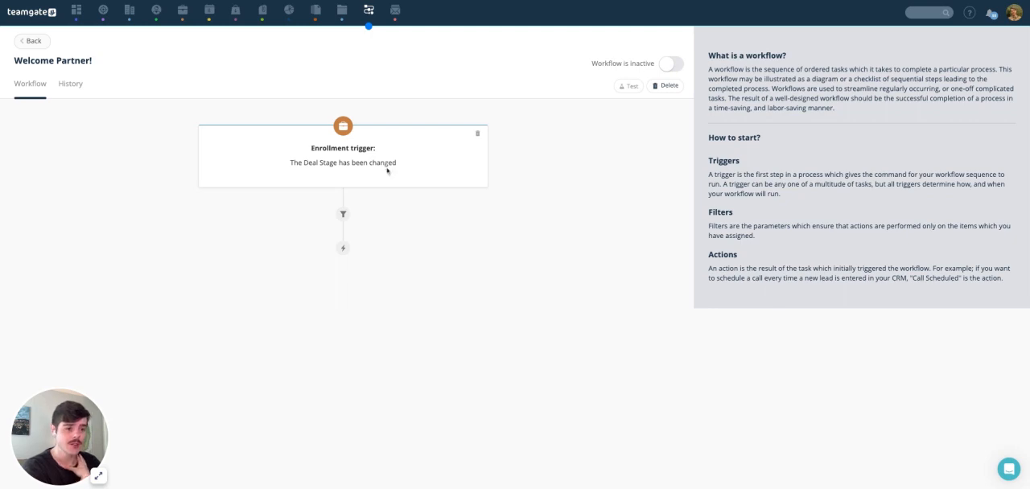
# Step: Add a filter so the flow continues only if the deal's Stage is Partnership Confirmed (90%)
pyautogui.click(343, 216)
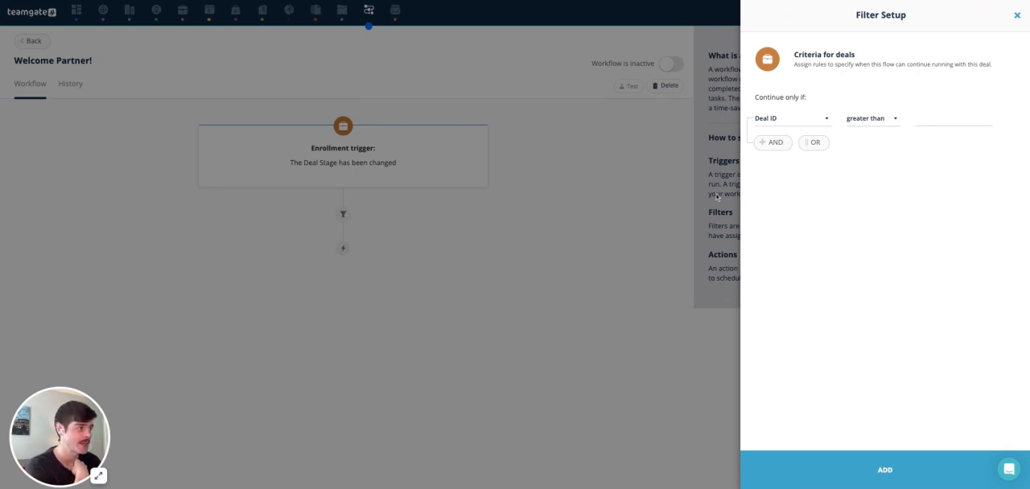
pyautogui.click(784, 120)
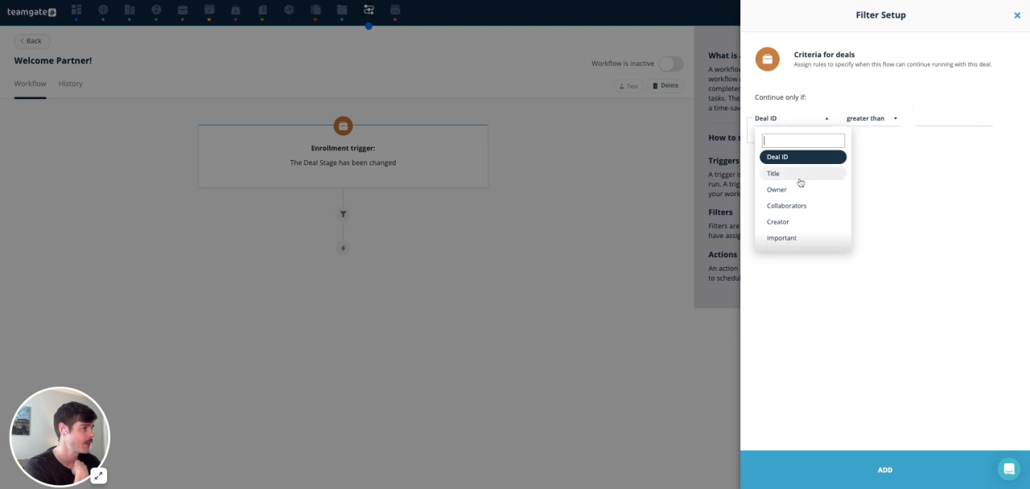
pyautogui.scroll(-3, 801, 183)
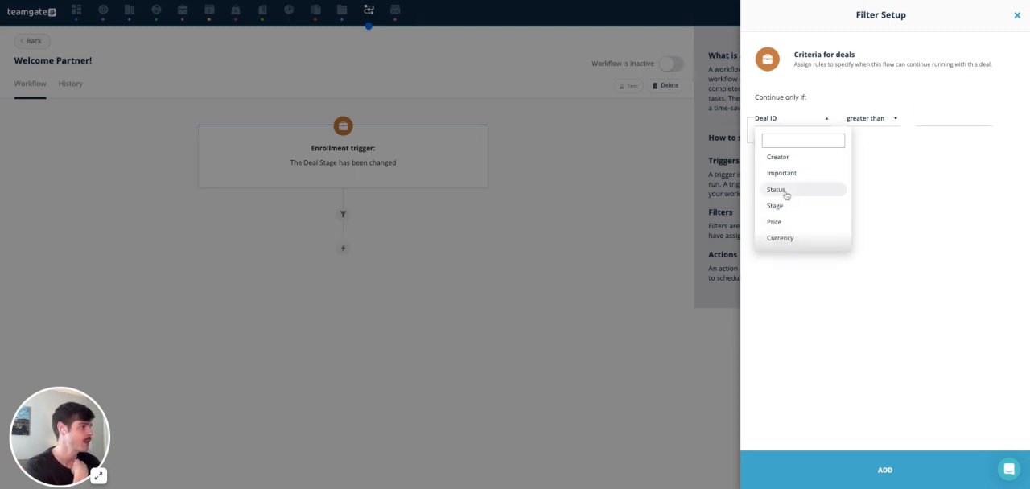
pyautogui.click(781, 209)
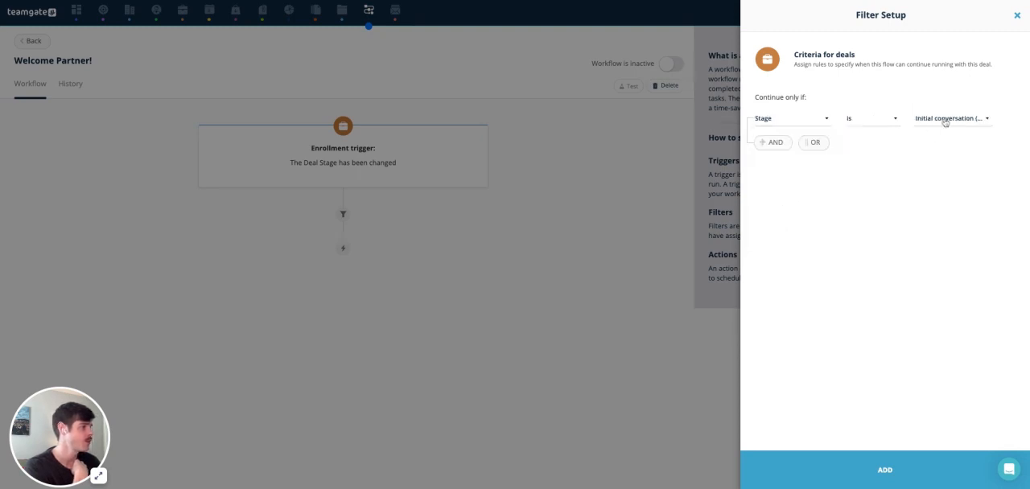
pyautogui.click(946, 121)
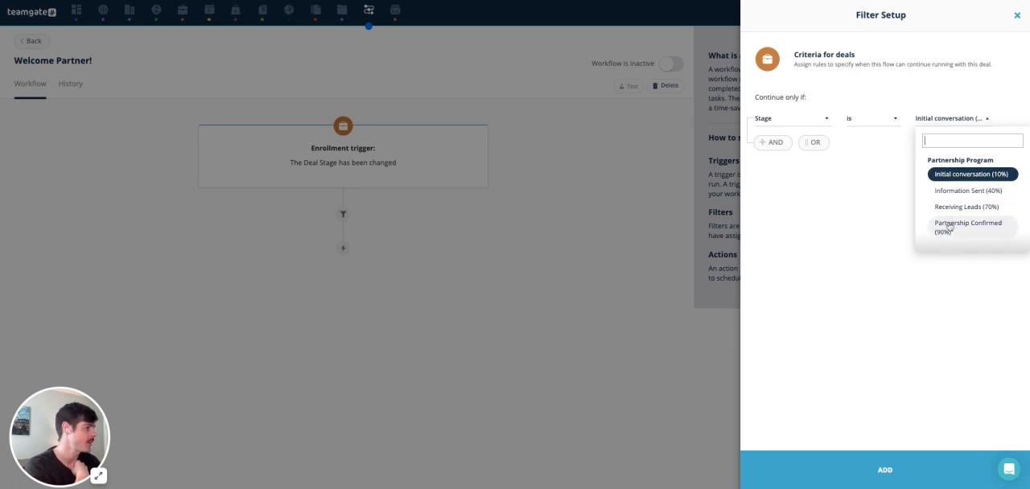
pyautogui.click(950, 227)
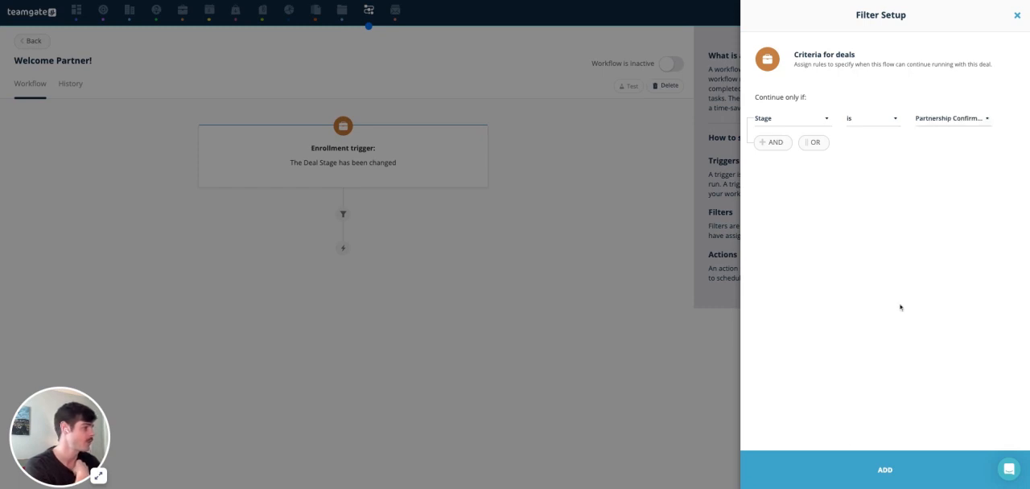
pyautogui.click(858, 470)
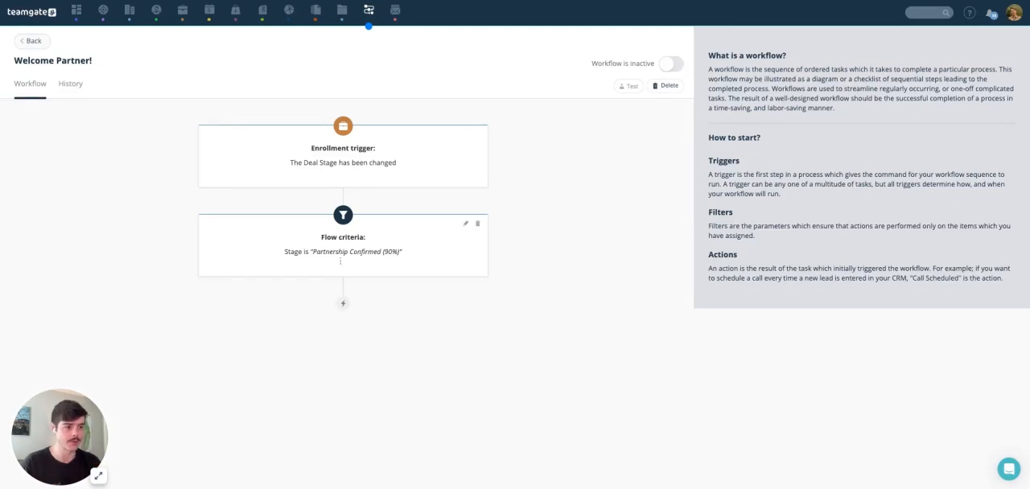
# Step: Add a Create an email action using the New Customer Email template, and activate the Welcome Partner! workflow
pyautogui.click(343, 304)
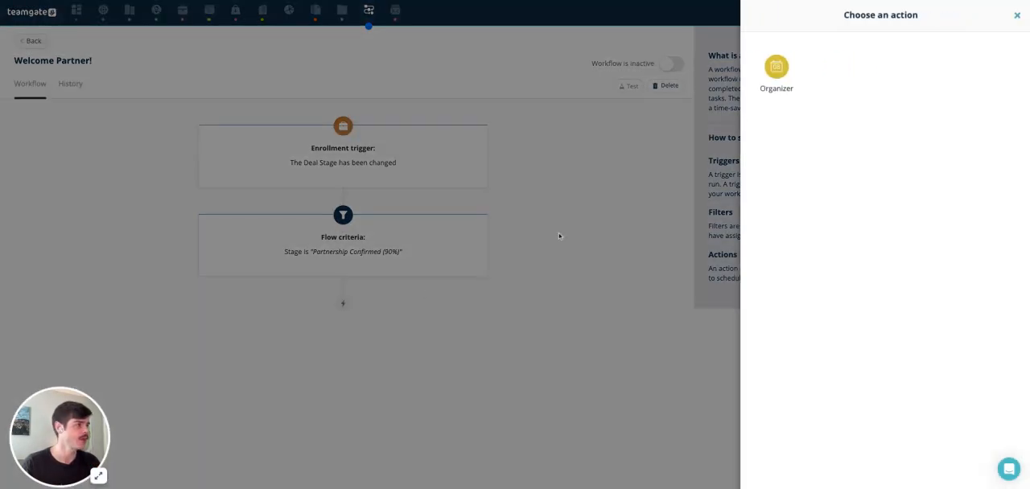
pyautogui.click(778, 71)
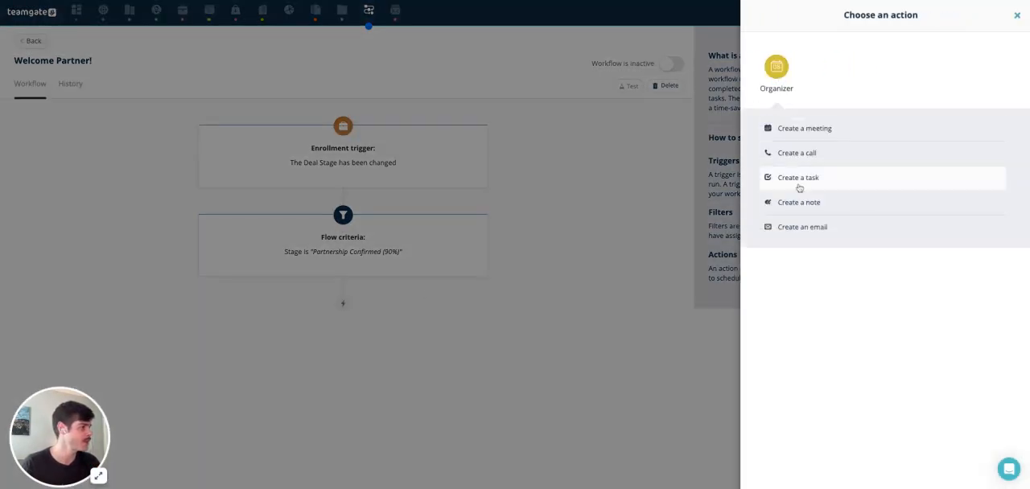
pyautogui.click(798, 230)
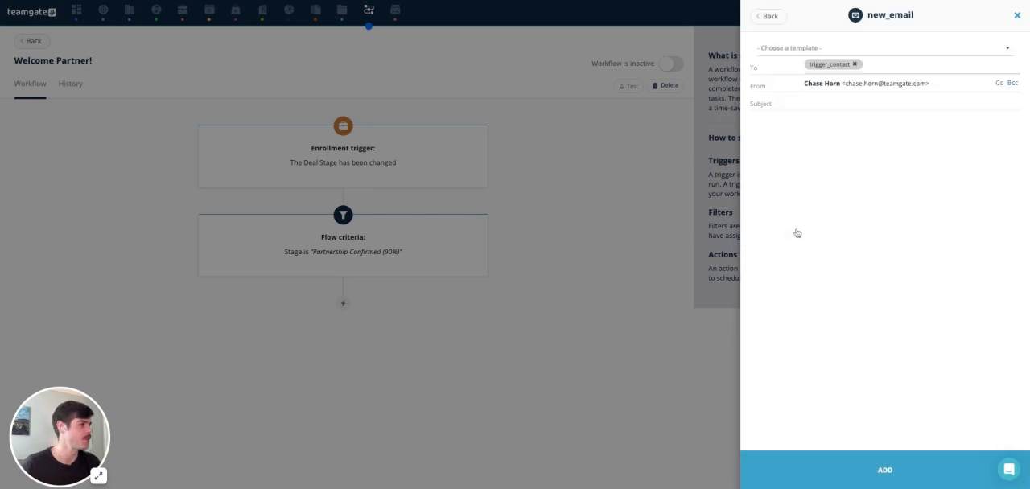
pyautogui.click(793, 49)
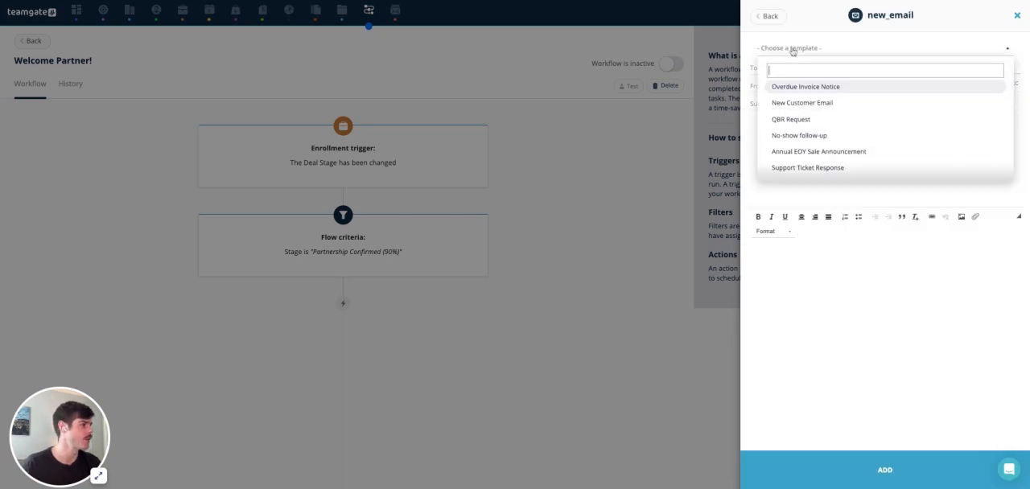
pyautogui.click(800, 102)
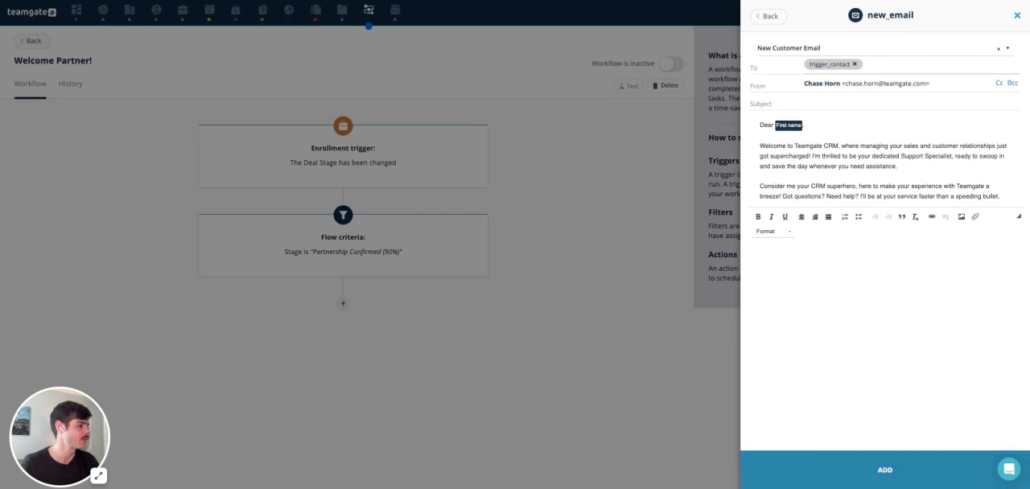
pyautogui.click(845, 481)
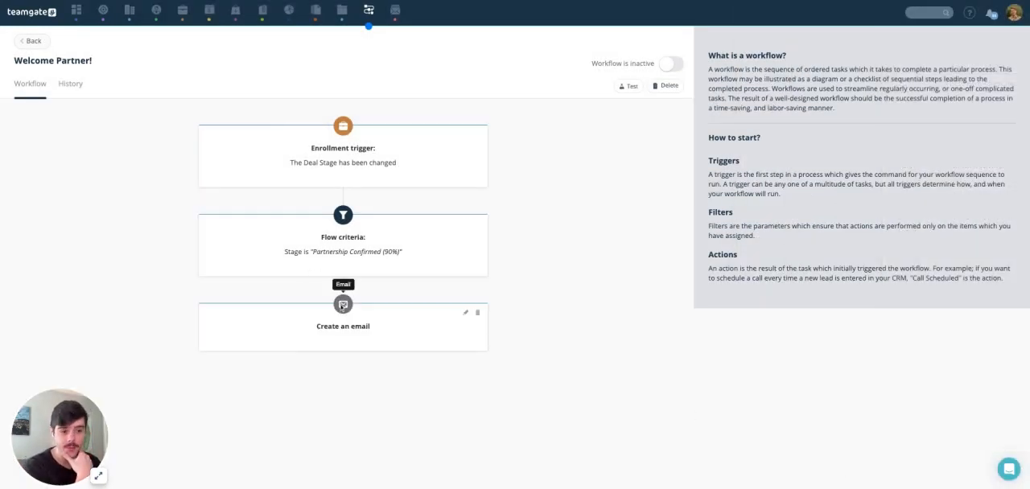
pyautogui.click(671, 65)
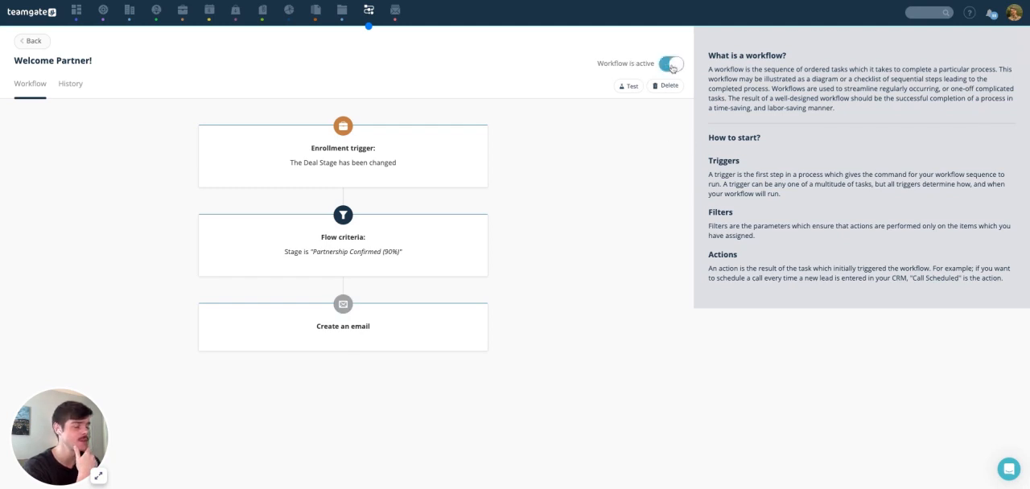